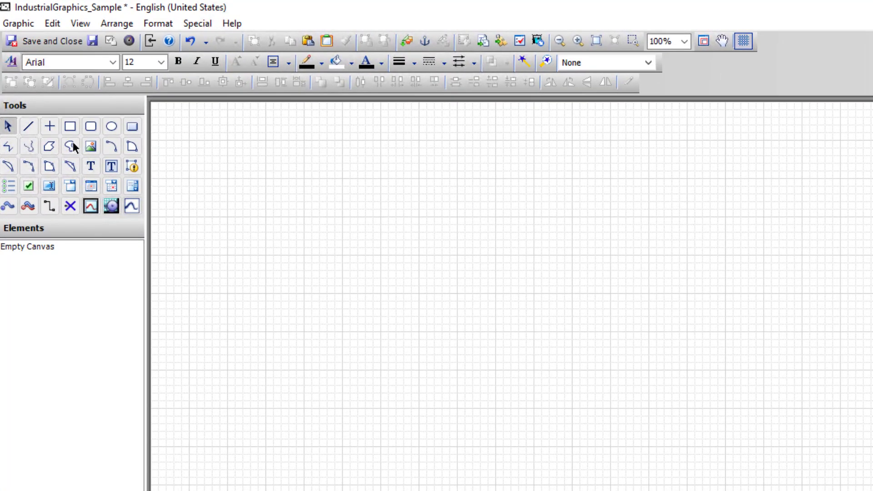
# Step: Draw a diagonal line, then a rectangle and an ellipse left to right across the canvas top
pyautogui.click(29, 127)
pyautogui.moveTo(174, 171); pyautogui.dragTo(335, 179)
pyautogui.click(70, 129)
pyautogui.click(111, 127)
pyautogui.moveTo(380, 141); pyautogui.dragTo(419, 171)
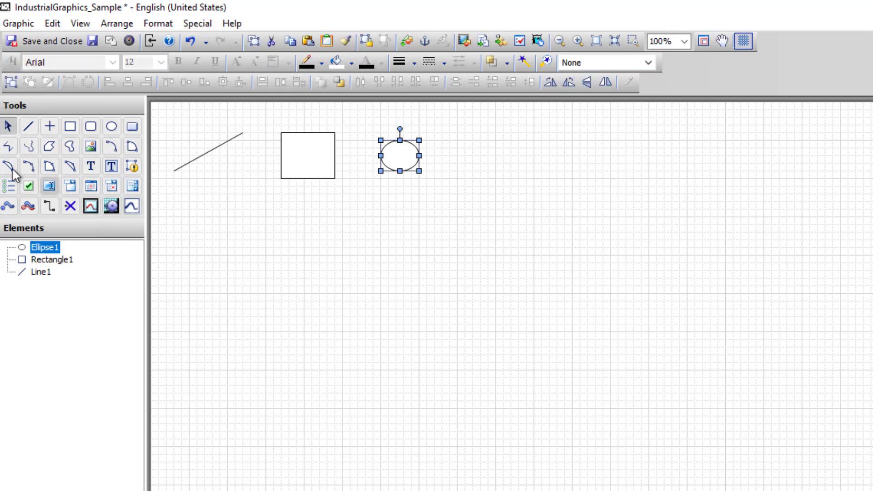
# Step: Draw an irregular polygon right of the ellipse, closing it with a double-click
pyautogui.click(47, 148)
pyautogui.click(465, 140)
pyautogui.click(449, 148)
pyautogui.click(465, 171)
pyautogui.click(512, 179)
pyautogui.click(519, 148)
pyautogui.click(488, 162)
pyautogui.click(503, 126)
pyautogui.click(480, 148)
pyautogui.doubleClick(463, 119)
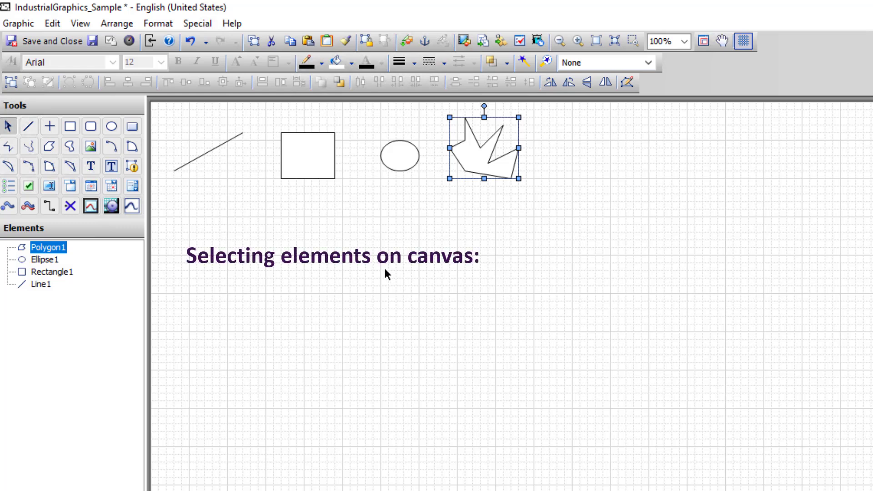
# Step: Select Rectangle1 and Shift-add Ellipse1, then make Rectangle1 the primary selection
pyautogui.click(304, 162)
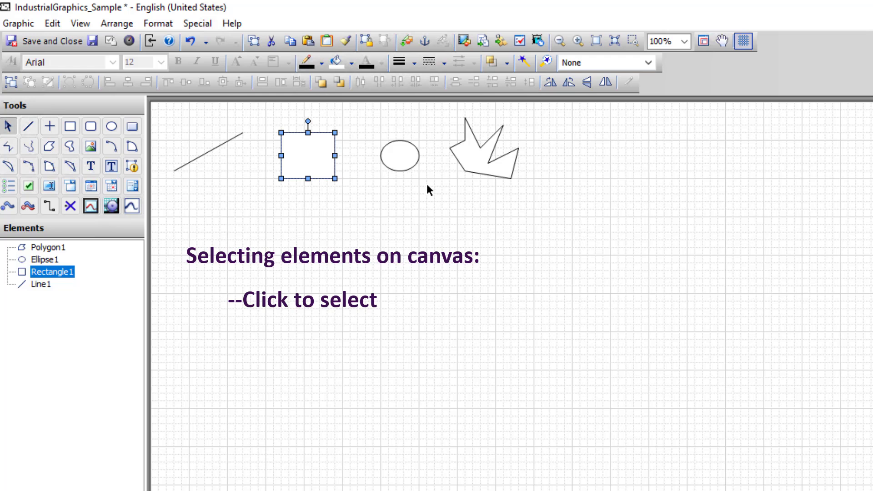
pyautogui.keyDown('shift'); pyautogui.click(397, 164); pyautogui.keyUp('shift')
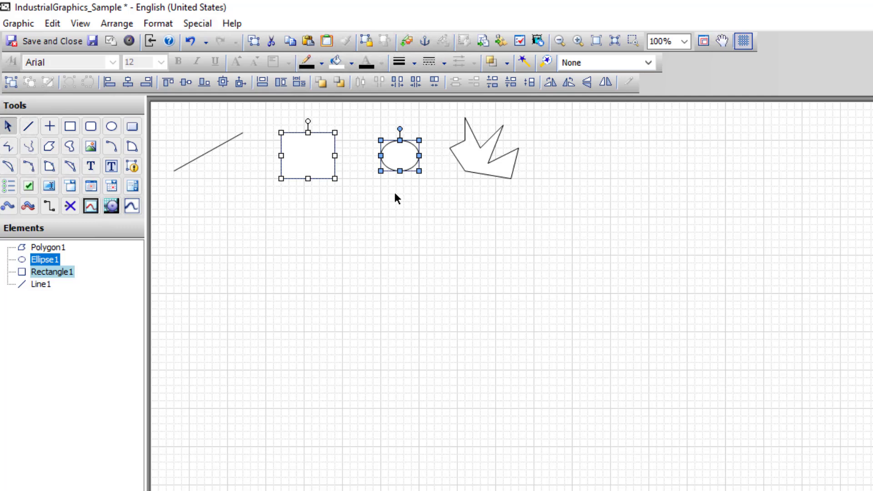
pyautogui.click(306, 154)
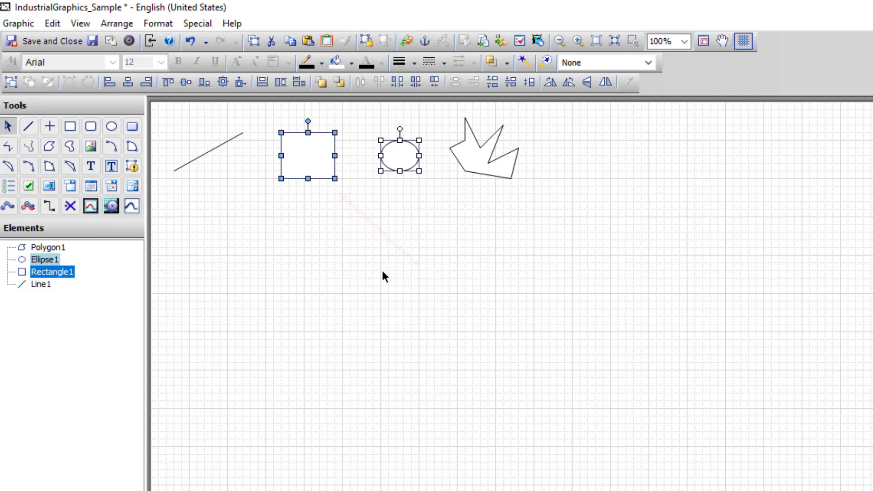
# Step: Deselect, then marquee-select Line1, Rectangle1, Ellipse1 and Polygon1 in one box
pyautogui.click(162, 110)
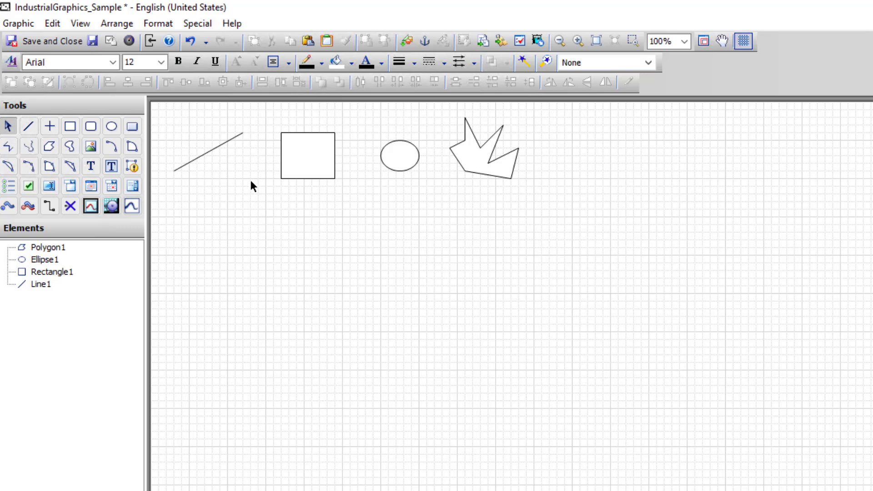
pyautogui.moveTo(161, 110); pyautogui.dragTo(564, 197)
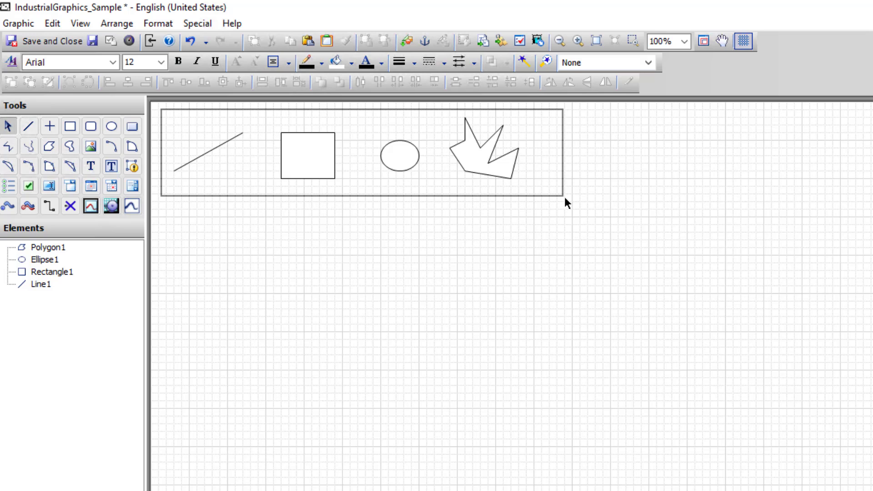
pyautogui.moveTo(564, 198); pyautogui.dragTo(564, 198)
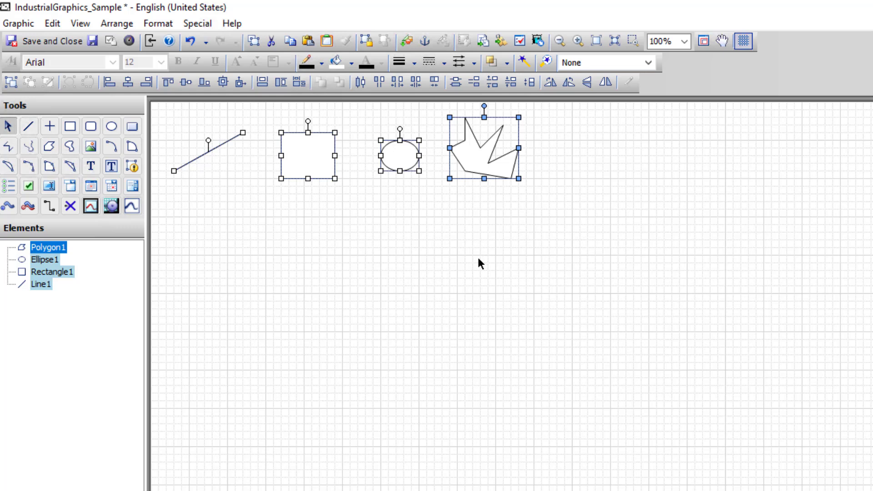
# Step: Use the canvas right-click Select All on every shape, then clear the selection
pyautogui.click(555, 143)
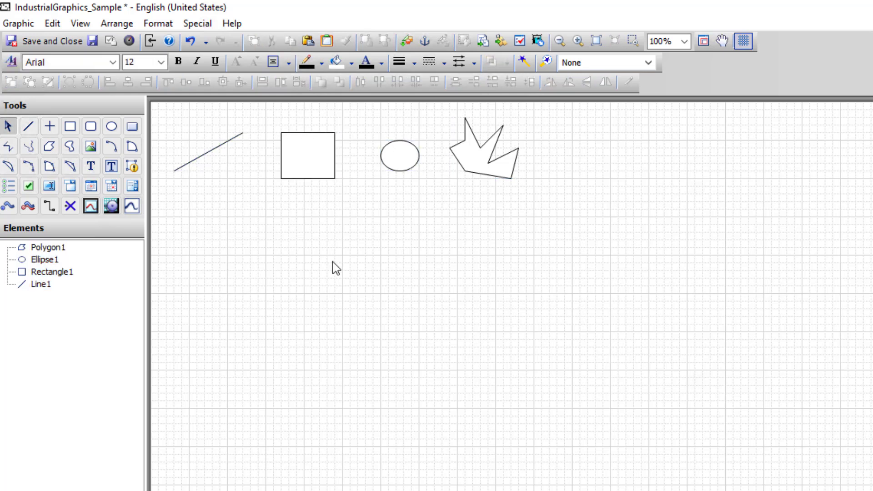
pyautogui.rightClick(335, 218)
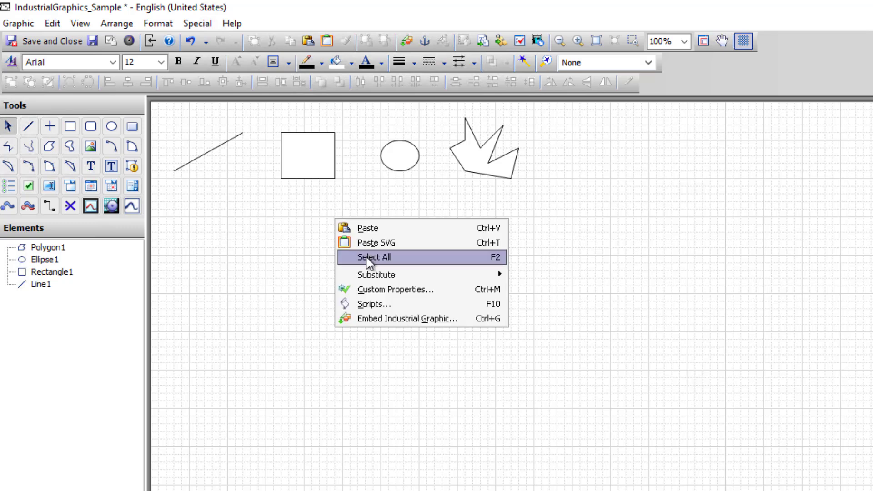
pyautogui.click(486, 255)
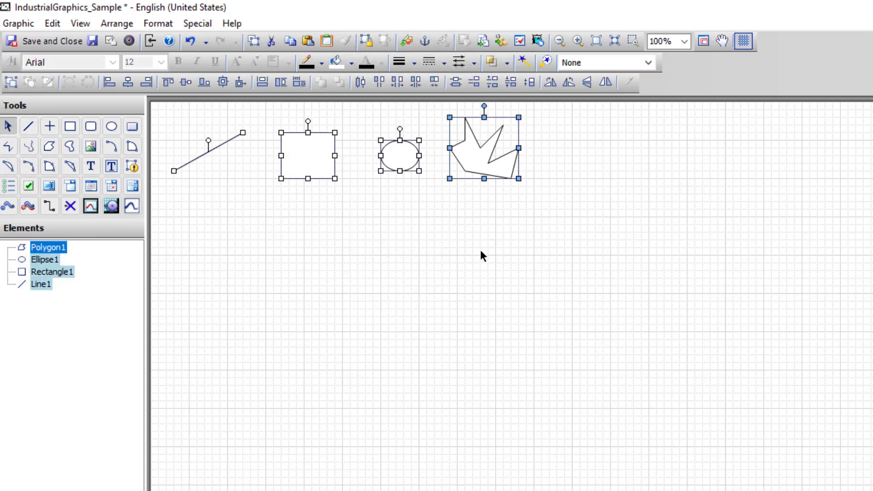
pyautogui.click(528, 228)
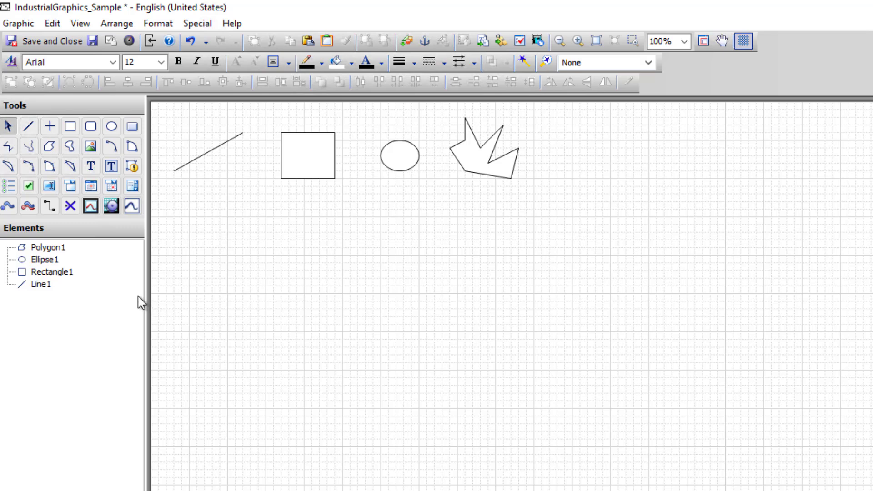
# Step: In Elements, select Polygon1 through Line1 and make Polygon1 the primary selection
pyautogui.click(48, 249)
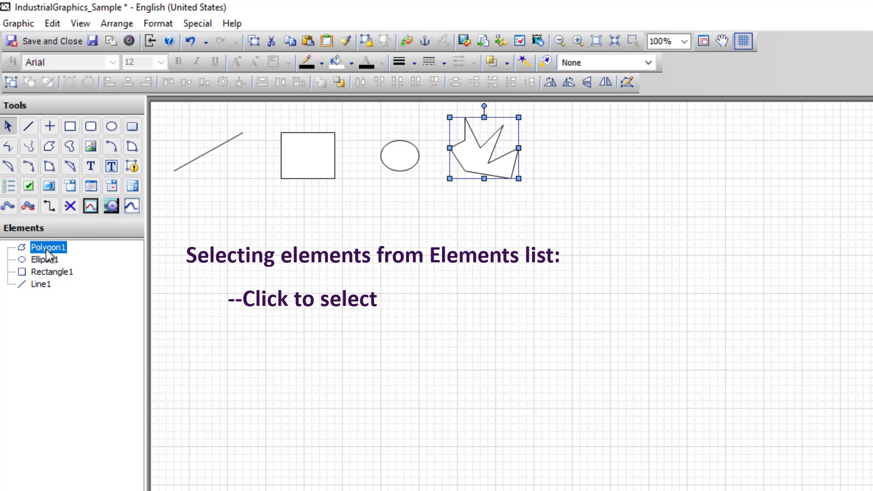
pyautogui.keyDown('ctrl'); pyautogui.click(45, 259); pyautogui.keyUp('ctrl')
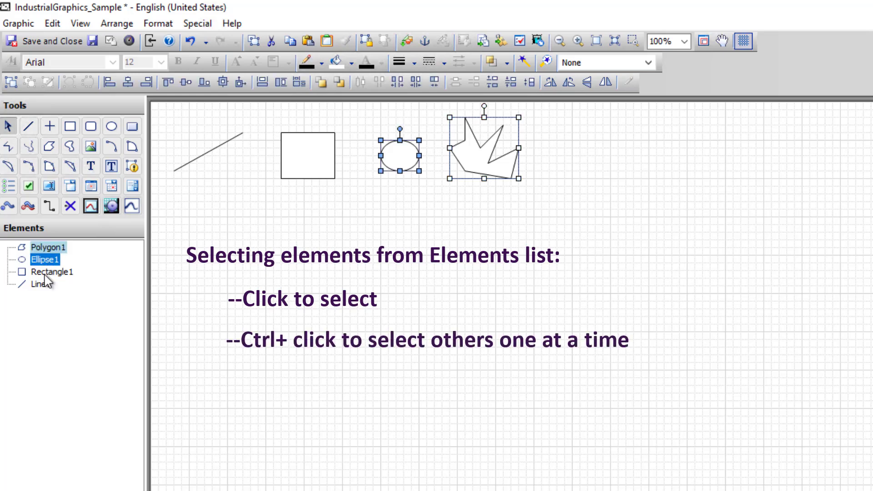
pyautogui.keyDown('ctrl'); pyautogui.click(46, 274); pyautogui.keyUp('ctrl')
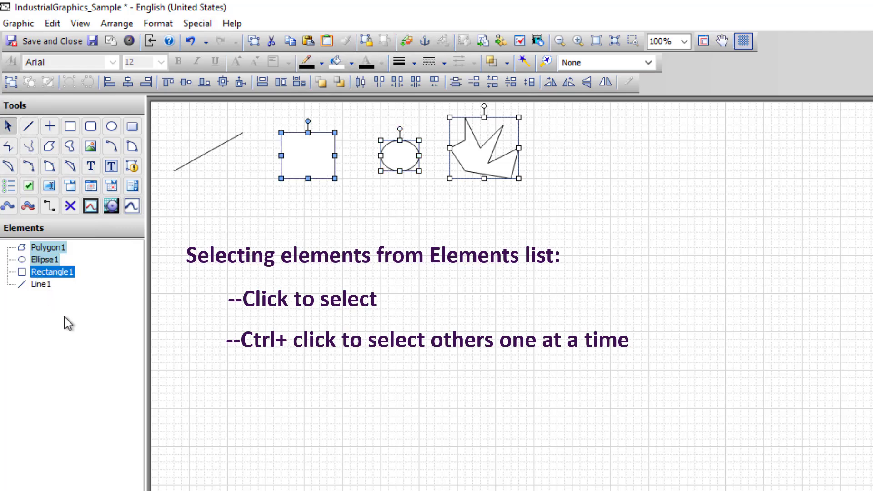
pyautogui.click(45, 247)
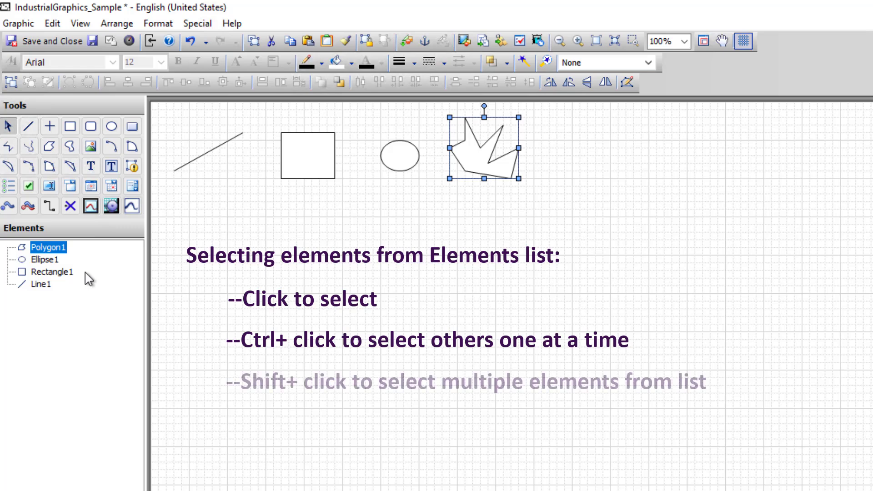
pyautogui.keyDown('shift'); pyautogui.click(42, 285); pyautogui.keyUp('shift')
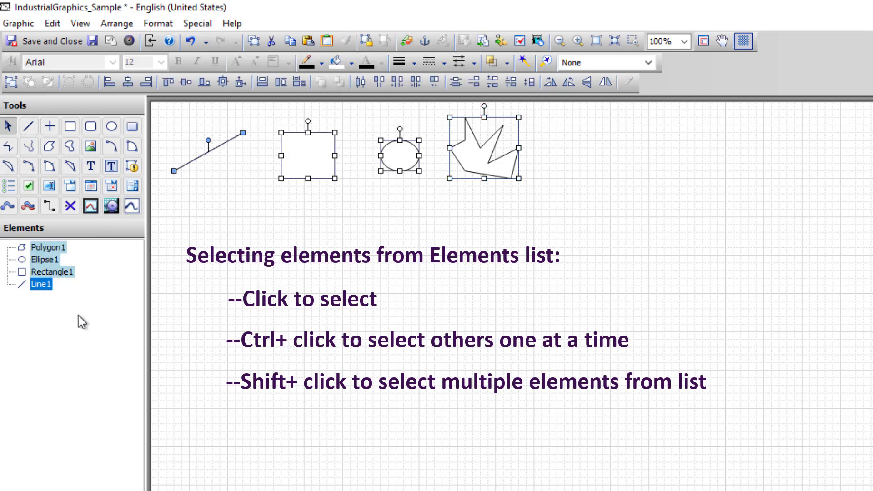
pyautogui.click(509, 175)
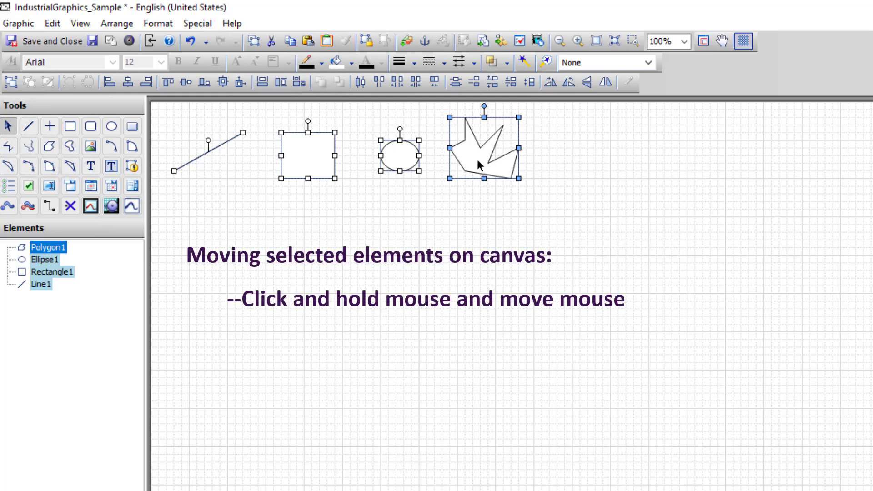
# Step: Drag the four selected shapes together to a new spot to the right
pyautogui.moveTo(478, 161); pyautogui.dragTo(545, 165)
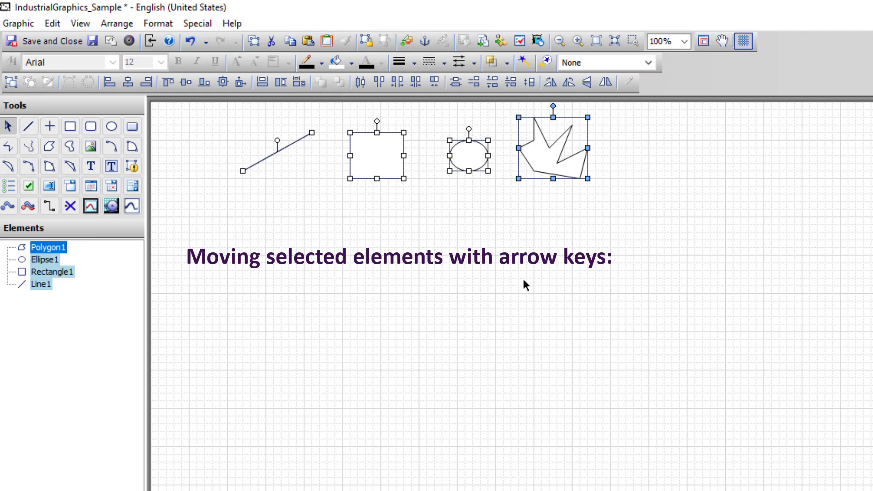
# Step: Nudge the selected shapes right with the Right arrow key, three presses
pyautogui.press('Right')
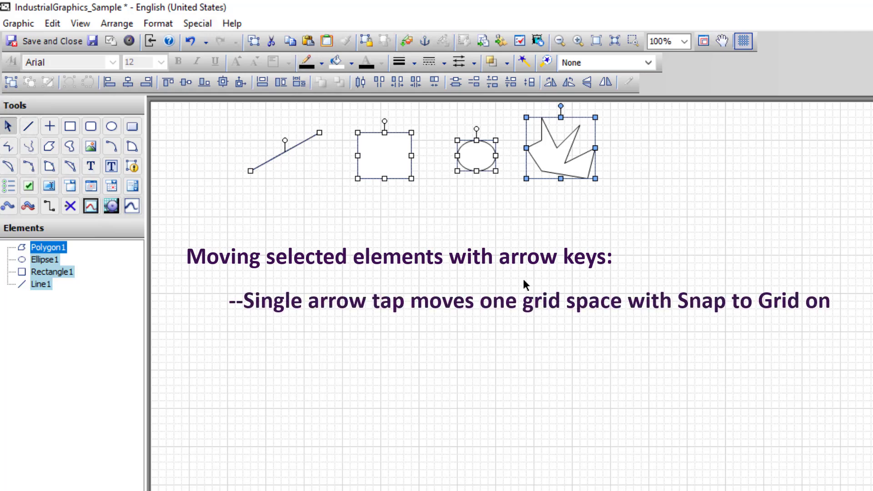
pyautogui.press('Right')
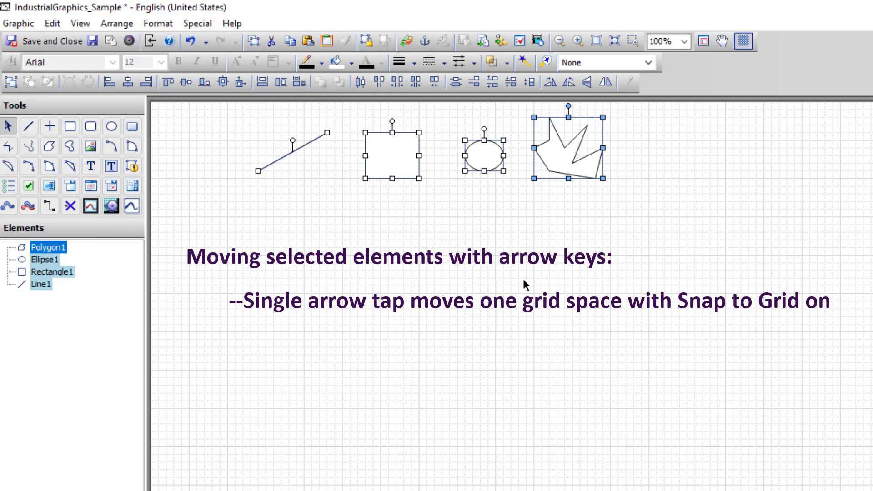
pyautogui.press('Right')
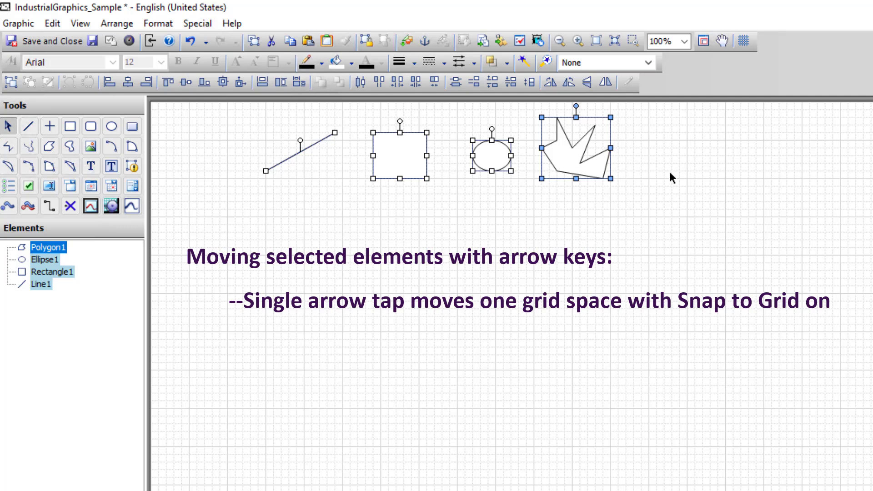
# Step: Nudge shapes right a few pixels, re-enable Snap to Grid, then jump twice with Shift+Right and Ctrl+Right
pyautogui.press('Right')
pyautogui.press('Right')
pyautogui.press('Right')
pyautogui.press('Right')
pyautogui.press('Right')
pyautogui.press('Right')
pyautogui.press('Right')
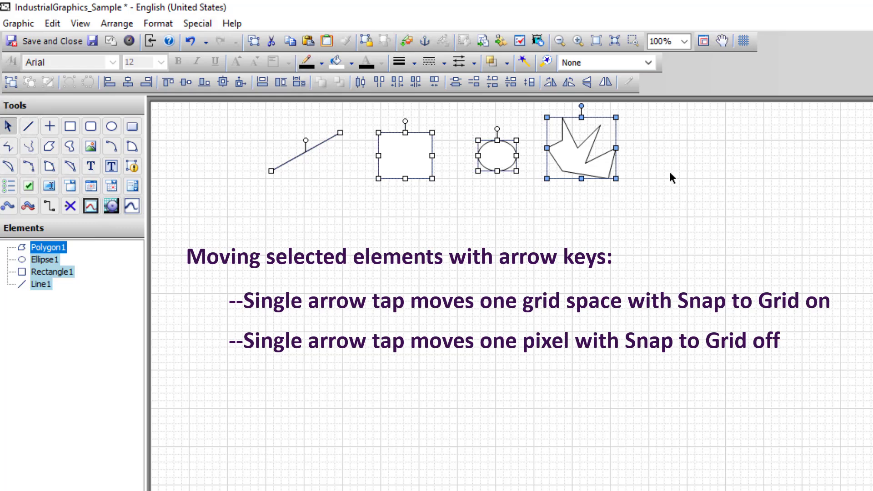
pyautogui.hotkey('ctrl', 'shift', 'g')
pyautogui.hotkey('shift', 'Right')
pyautogui.hotkey('shift', 'Right')
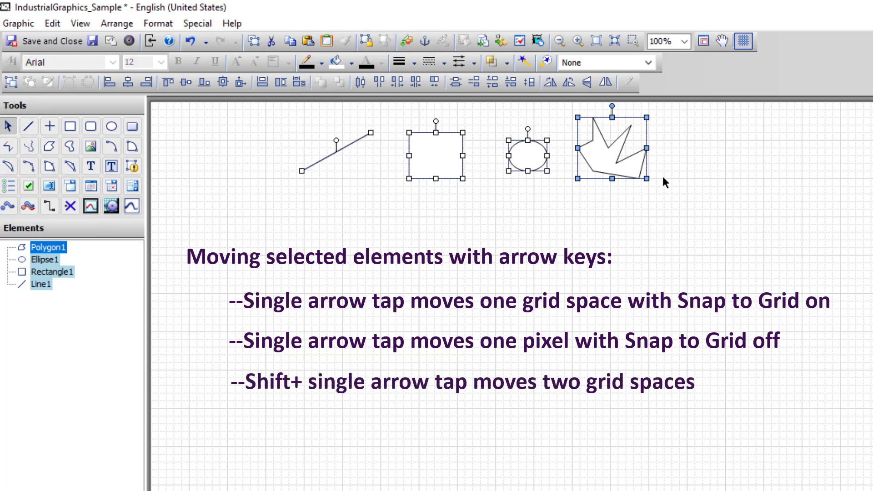
pyautogui.hotkey('shift', 'Right')
pyautogui.hotkey('shift', 'Right')
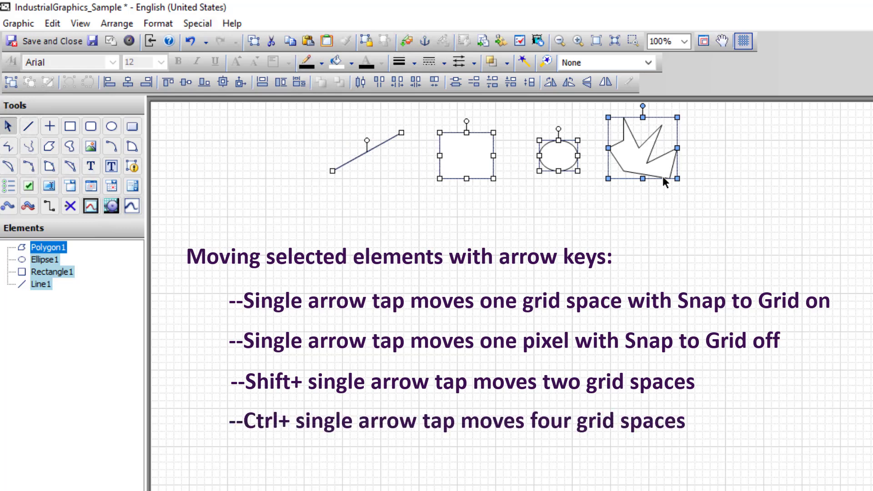
pyautogui.hotkey('ctrl', 'Right')
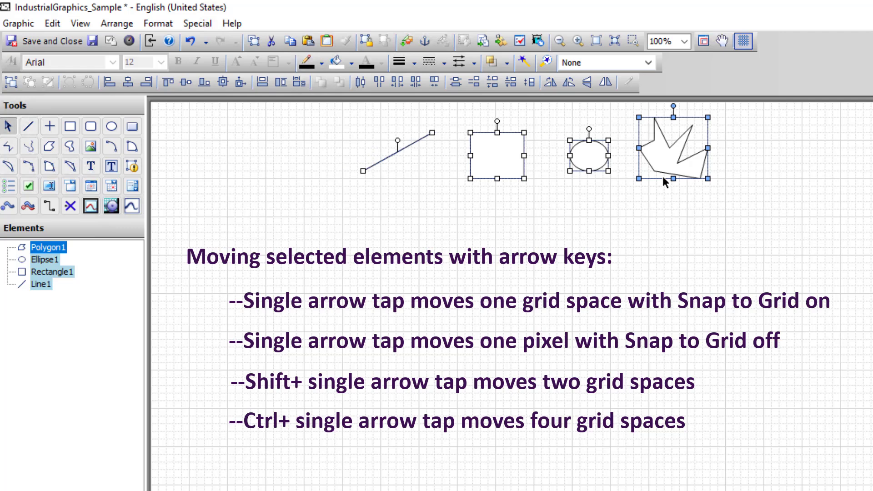
pyautogui.hotkey('ctrl', 'Right')
pyautogui.hotkey('ctrl', 'Right')
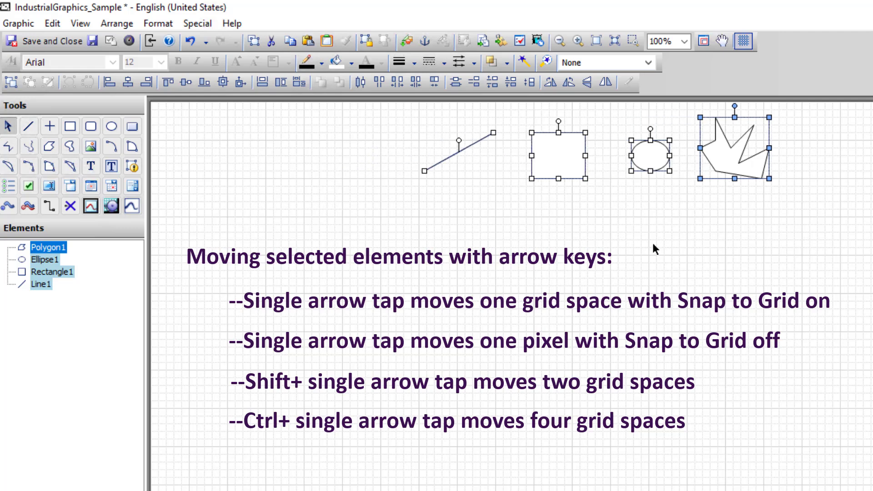